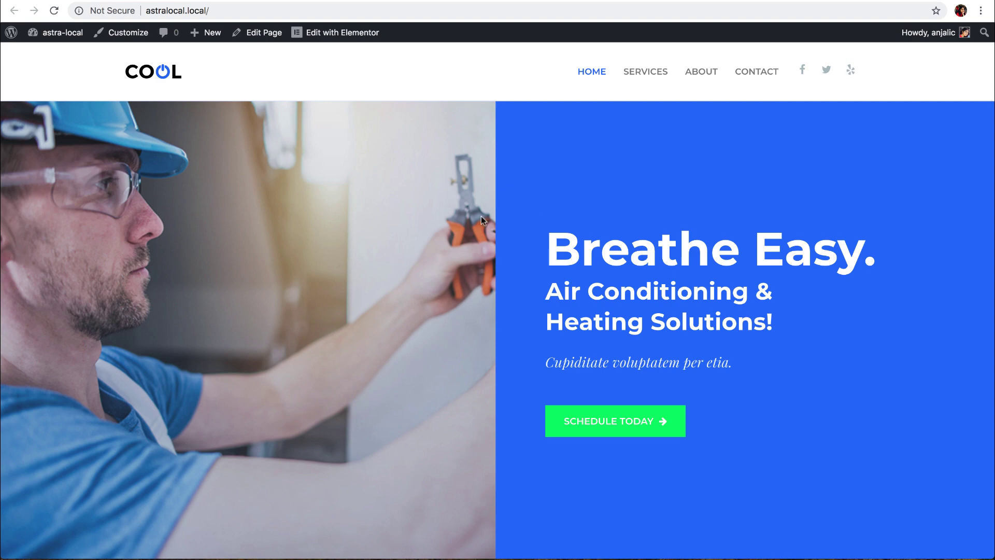
Step: Scroll up and down the COOL front page to review its content
scroll(486, 208, "down", 15)
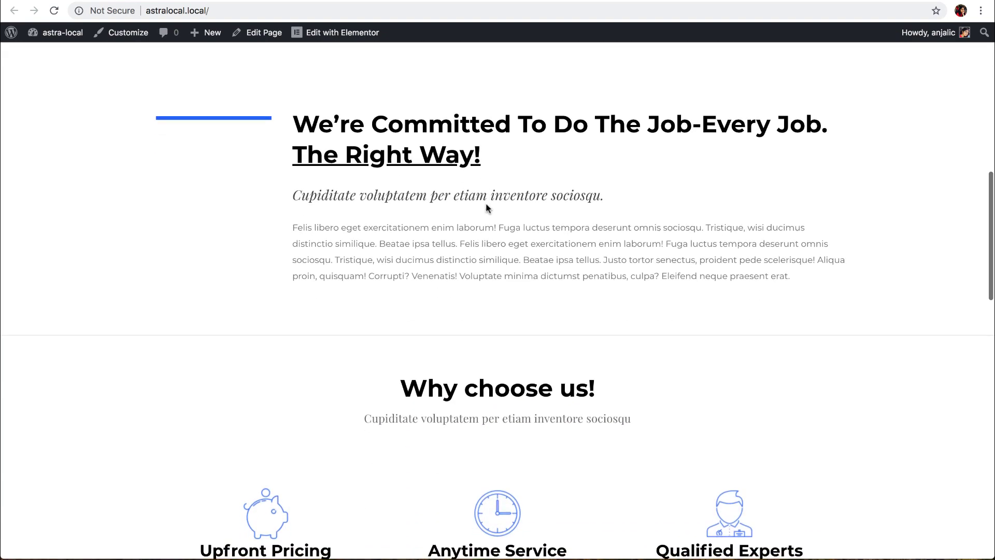
scroll(486, 205, "down", 5)
scroll(487, 207, "up", 20)
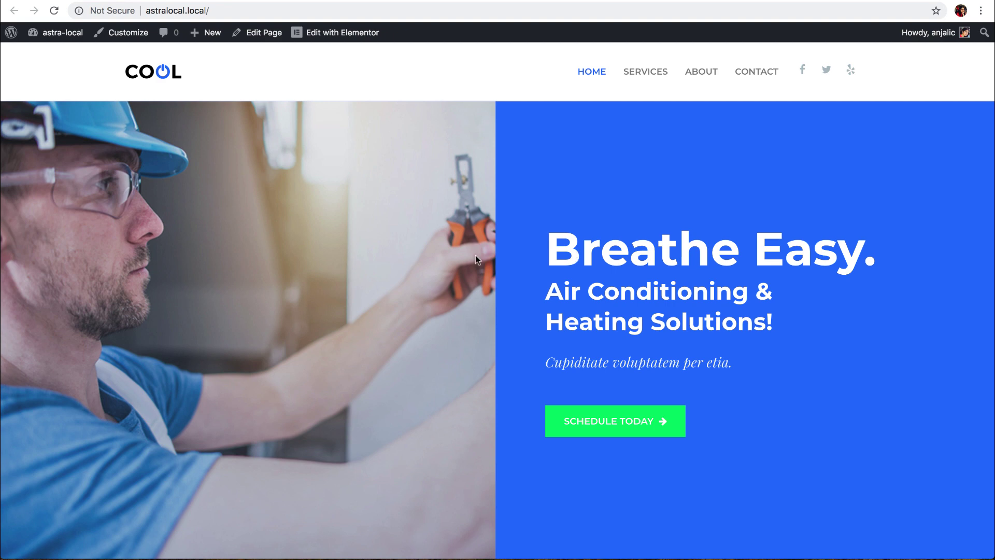
scroll(477, 258, "down", 15)
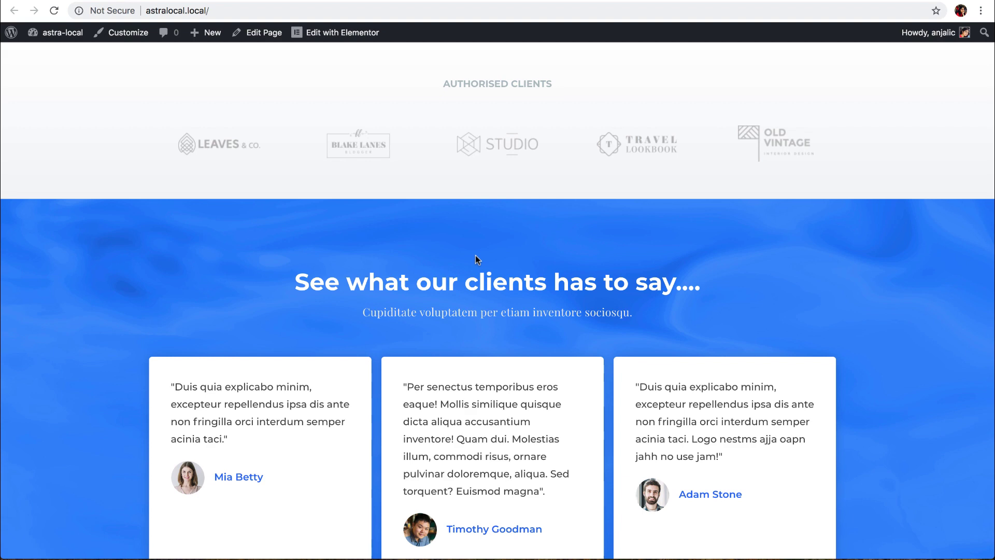
scroll(477, 259, "up", 15)
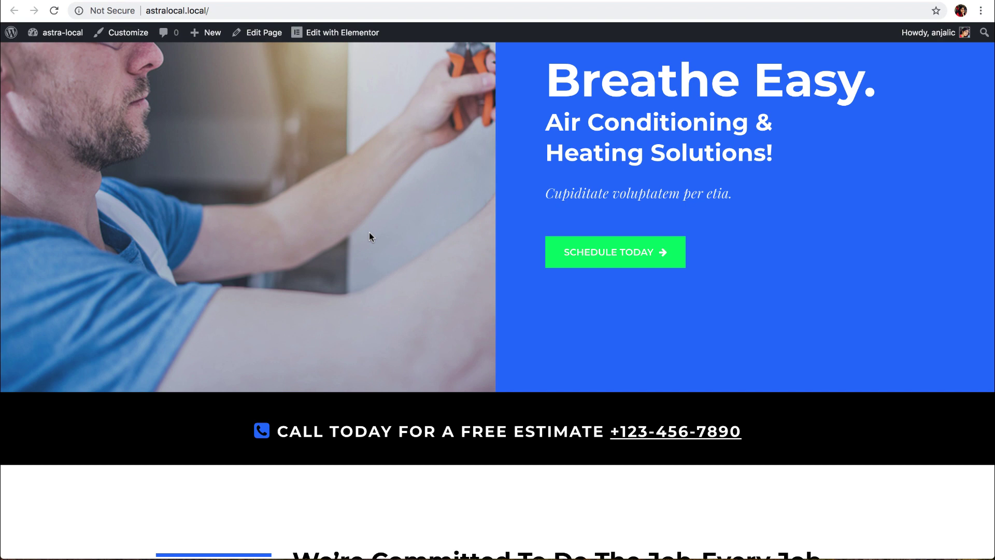
scroll(369, 232, "up", 4)
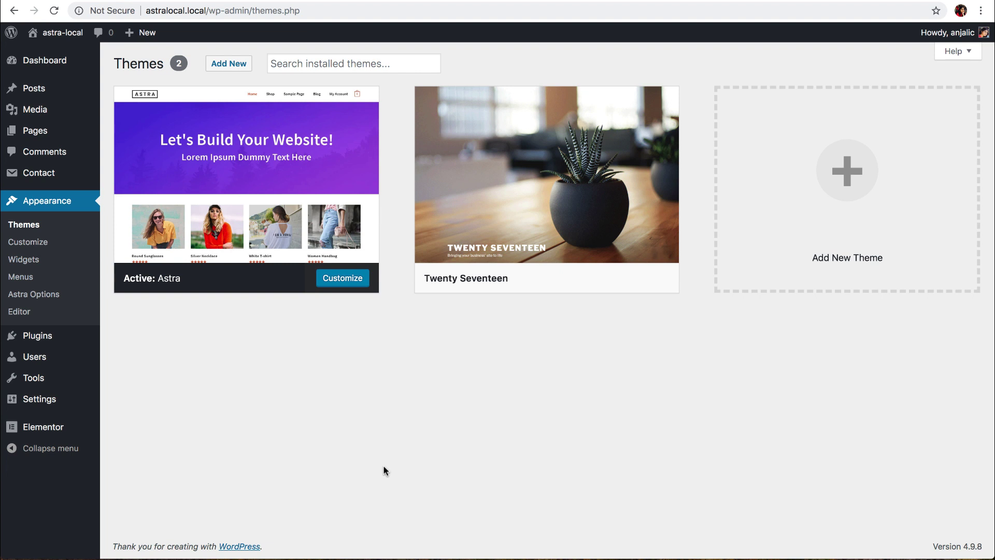
Step: On Plugins > Add New, enter 'reset wordpress' in the plugin search box
mouse_move(55, 342)
left_click(143, 355)
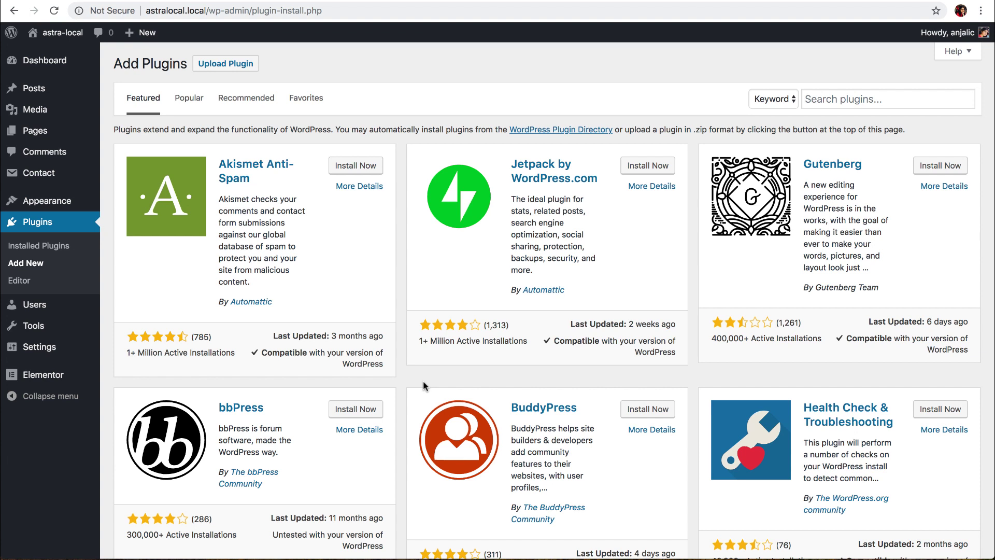
left_click(863, 99)
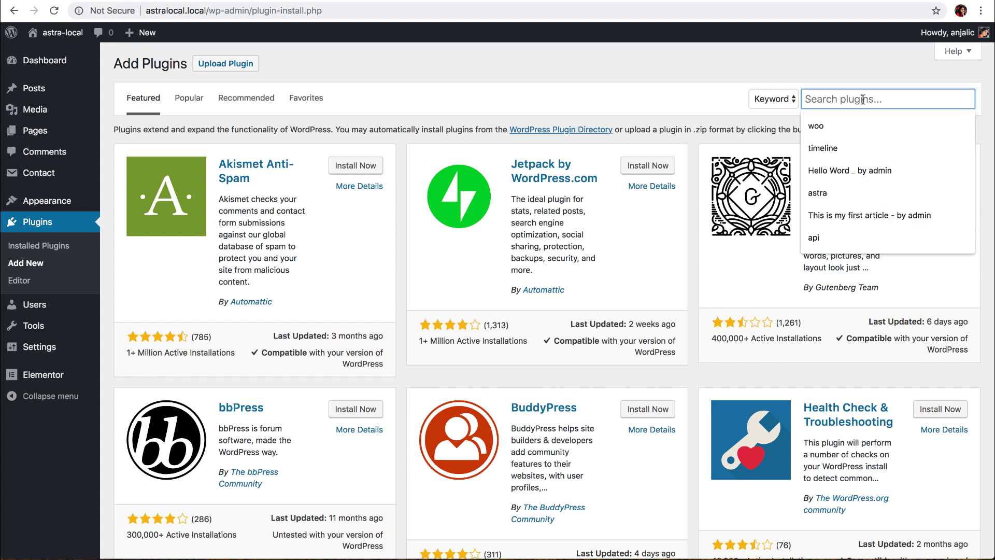
type("reset ")
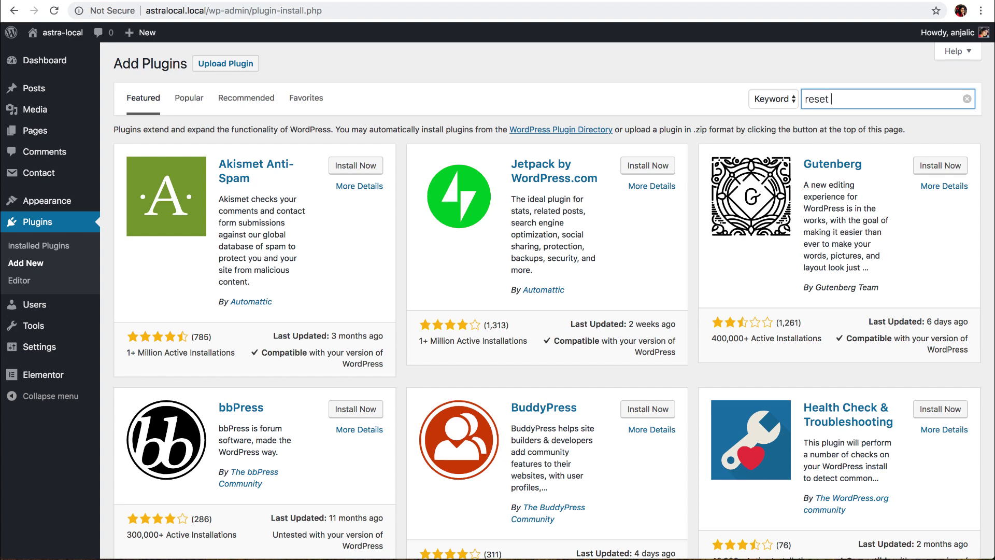
type("wordpress")
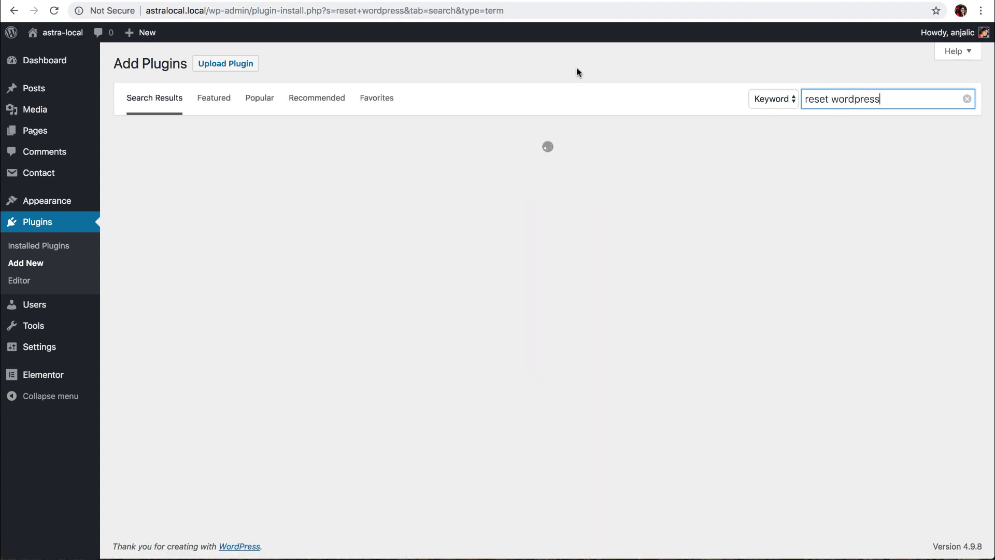
Step: Run the search, find the WordPress Reset plugin card and install it
left_click(579, 60)
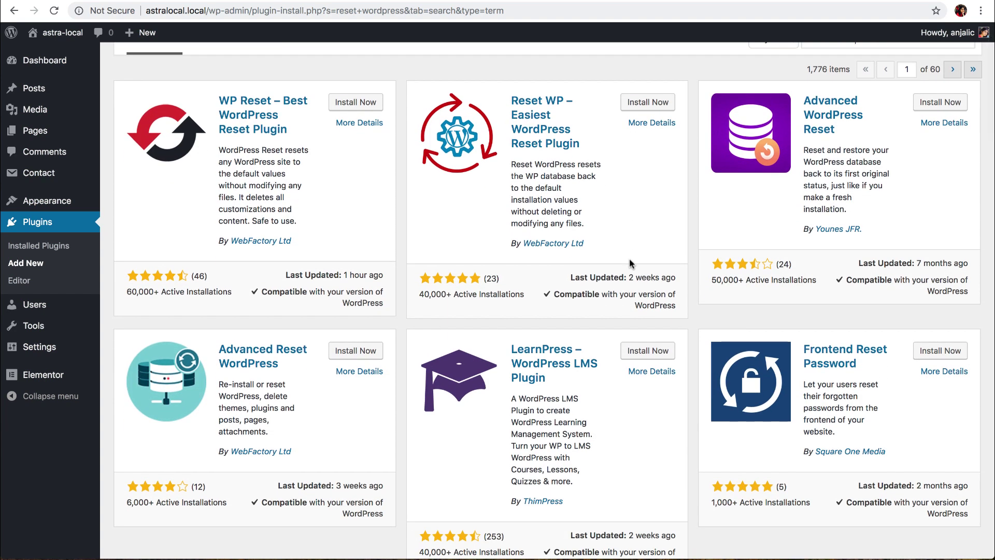
scroll(629, 259, "down", 5)
scroll(629, 258, "down", 1)
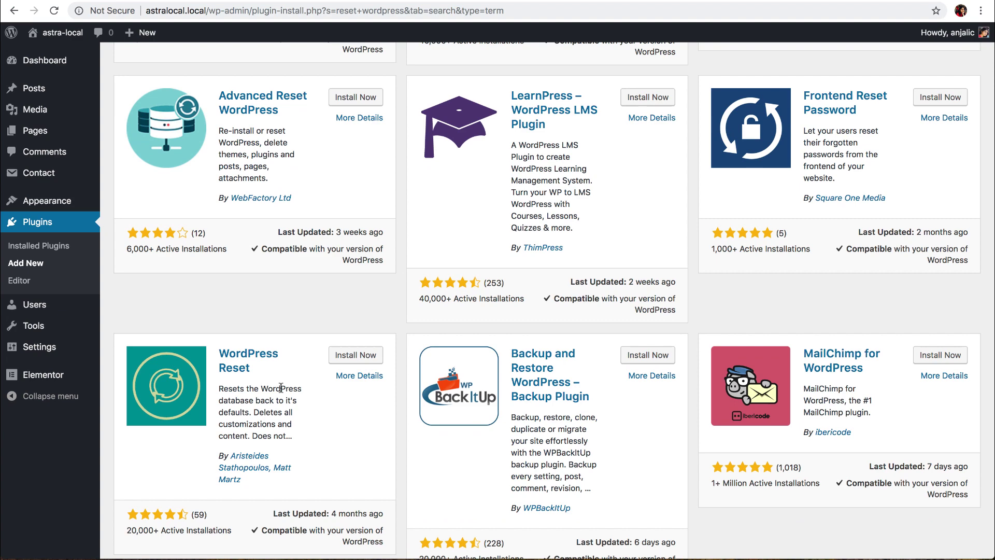
scroll(286, 395, "down", 1)
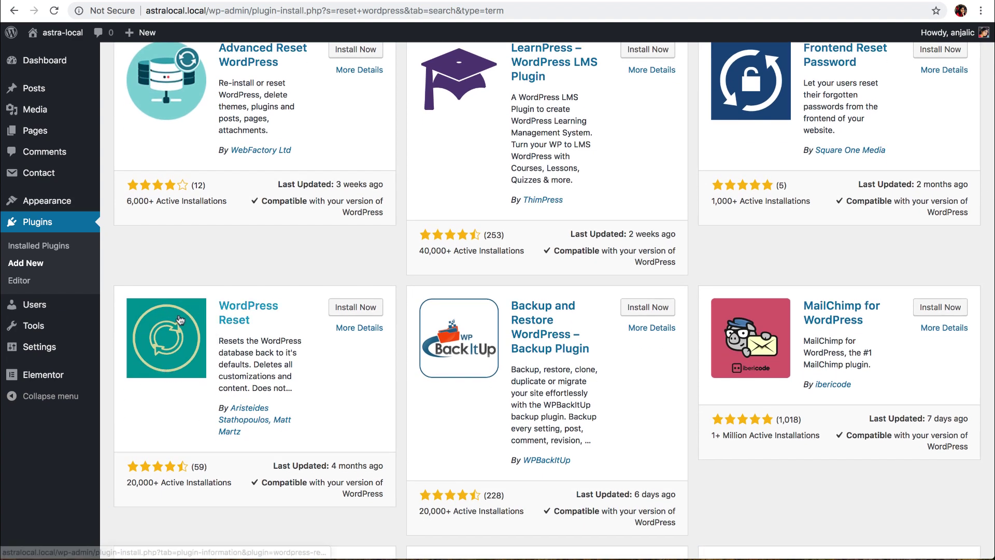
scroll(298, 373, "down", 1)
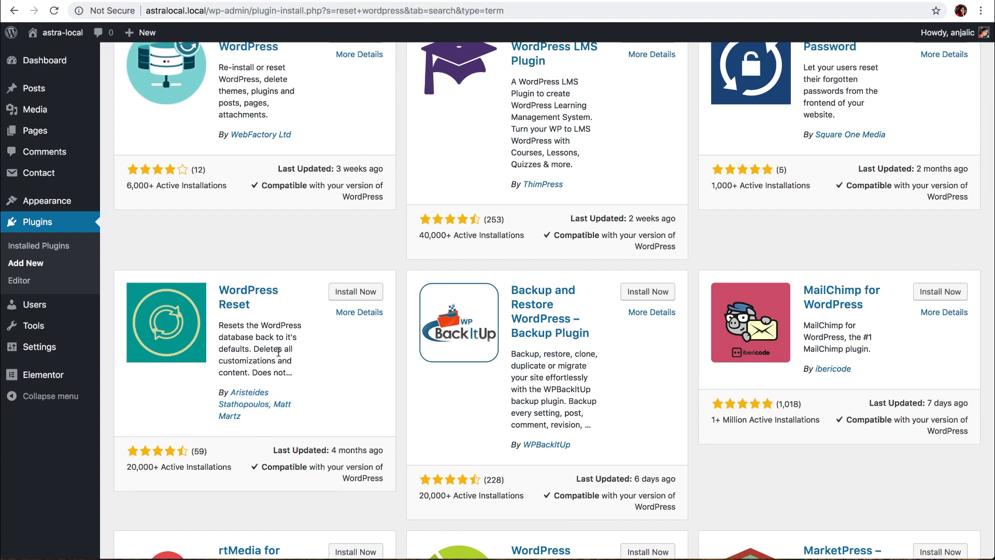
scroll(280, 373, "up", 6)
scroll(327, 281, "down", 1)
scroll(328, 280, "down", 6)
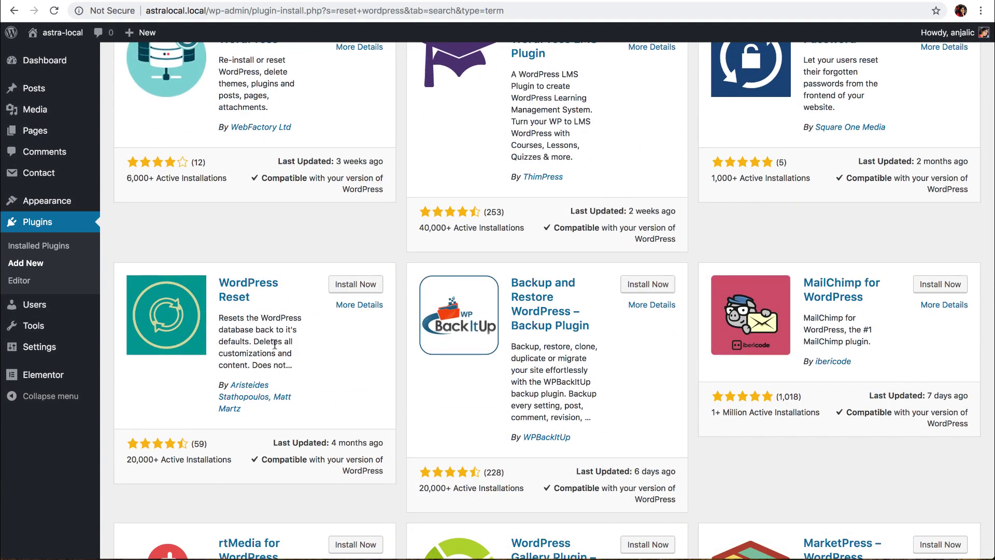
left_click(337, 284)
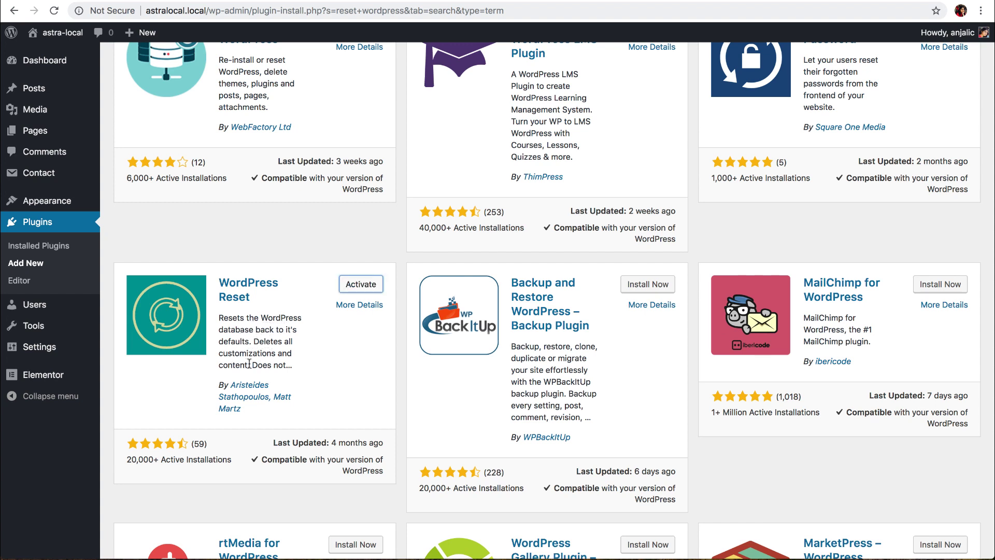
left_click(248, 359)
Step: Activate WordPress Reset 1.4.1 so it joins Contact Form 7, Elementor and Social Icons Widget
left_click(361, 284)
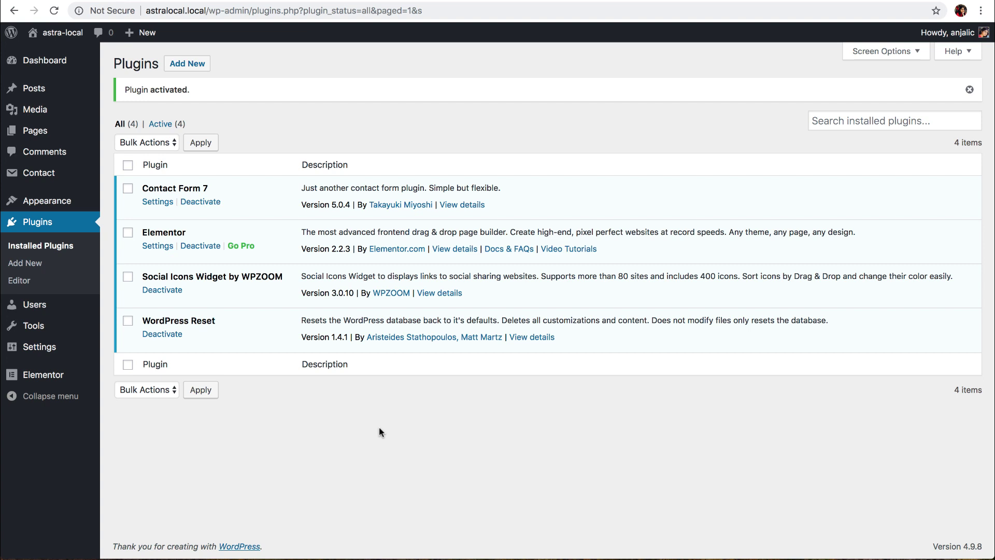
Step: In Tools > Reset, fill the confirmation field with 'reset' and confirm the site wipe
mouse_move(43, 332)
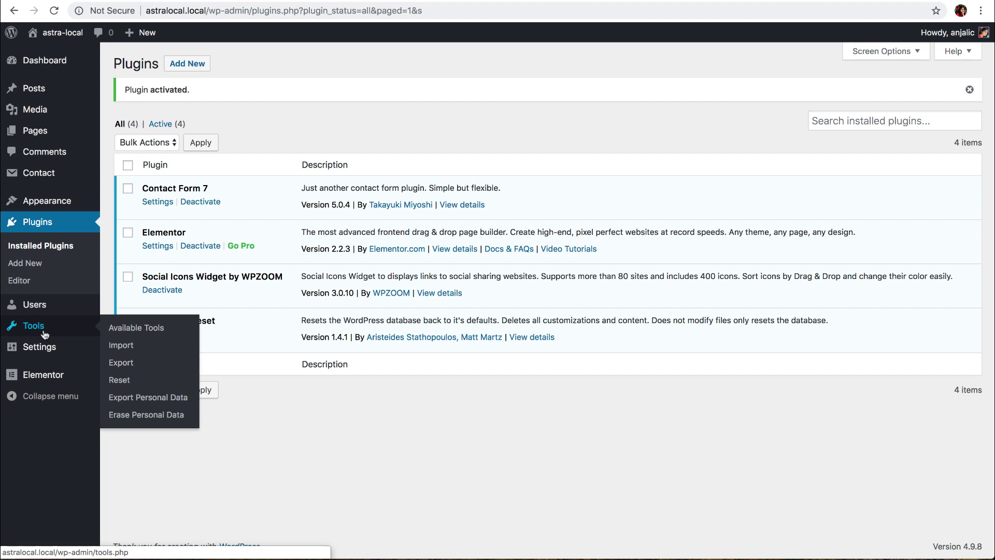
left_click(120, 382)
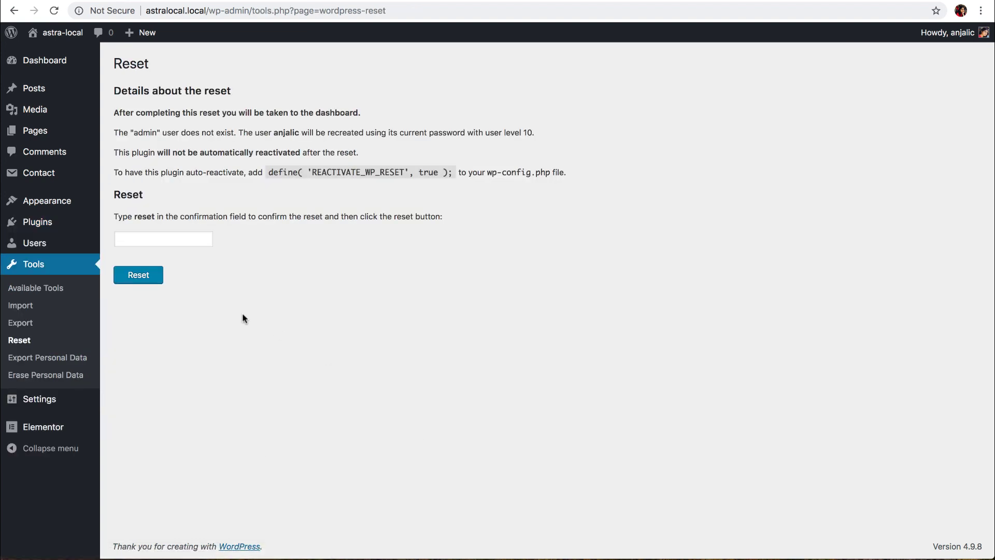
left_click(147, 238)
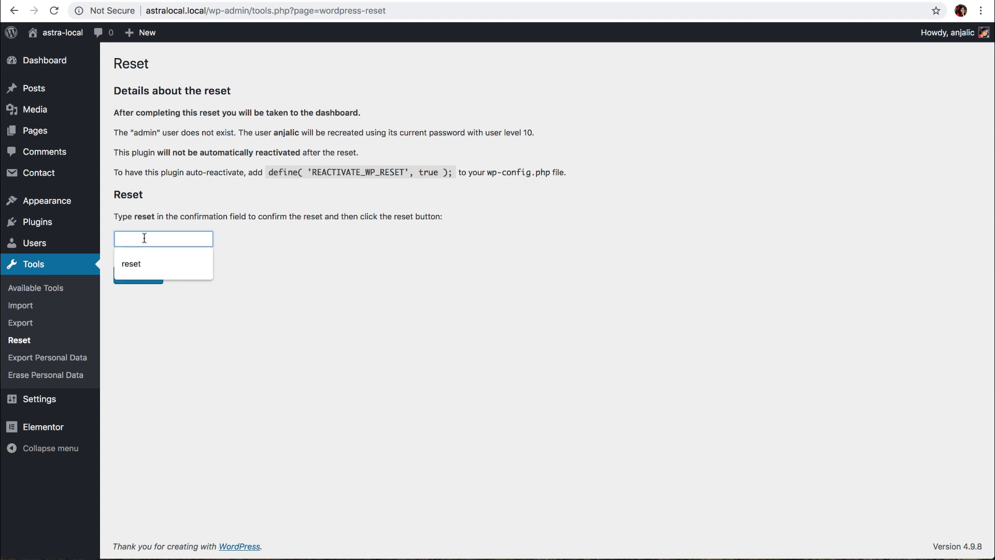
left_click(129, 263)
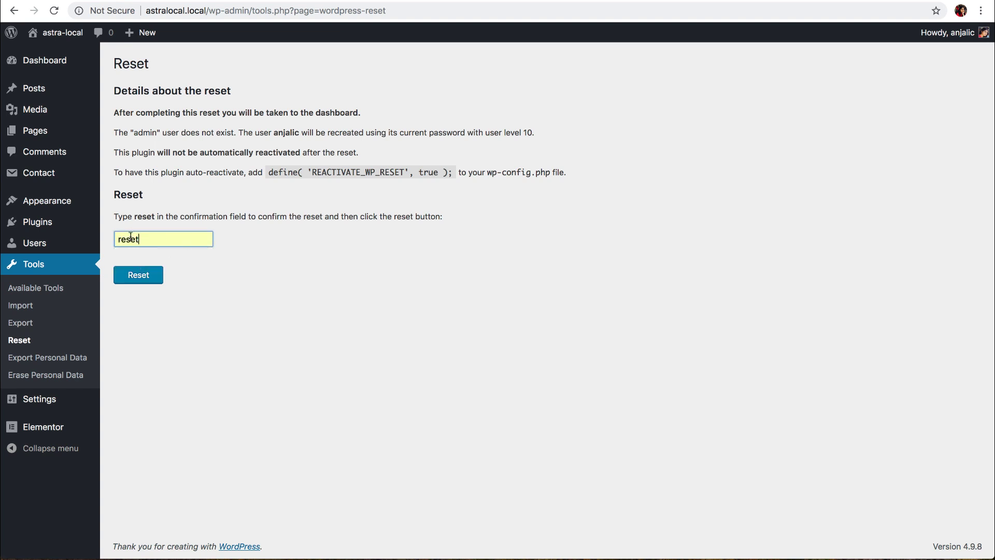
left_click(137, 279)
left_click(605, 94)
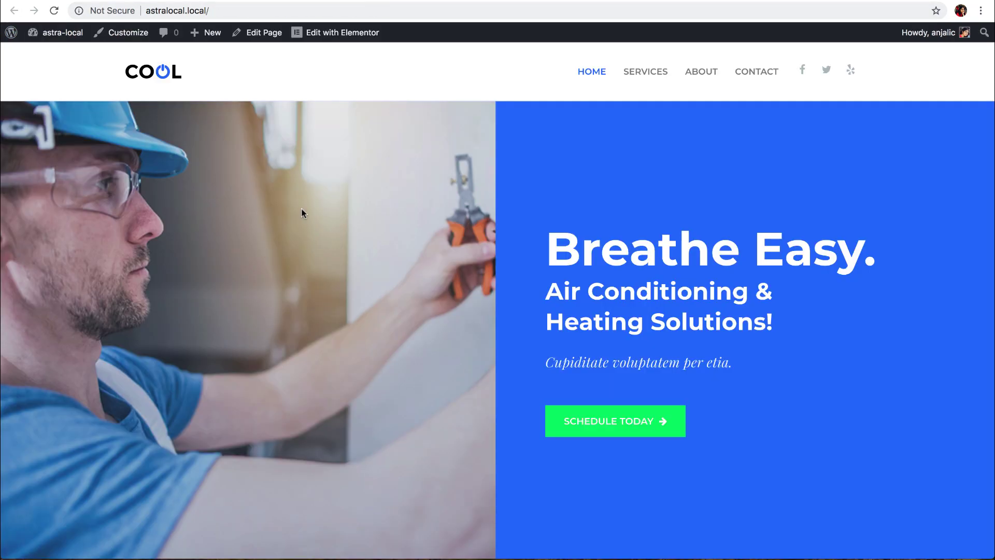
Step: Scroll the front page shown right after the reset
scroll(302, 213, "down", 10)
scroll(73, 349, "up", 10)
scroll(198, 295, "down", 15)
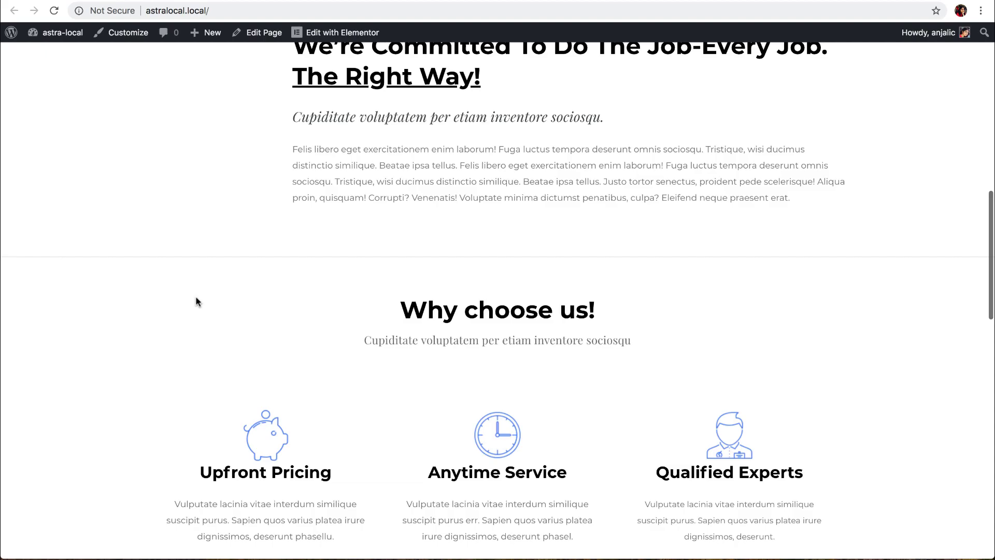
scroll(191, 304, "up", 15)
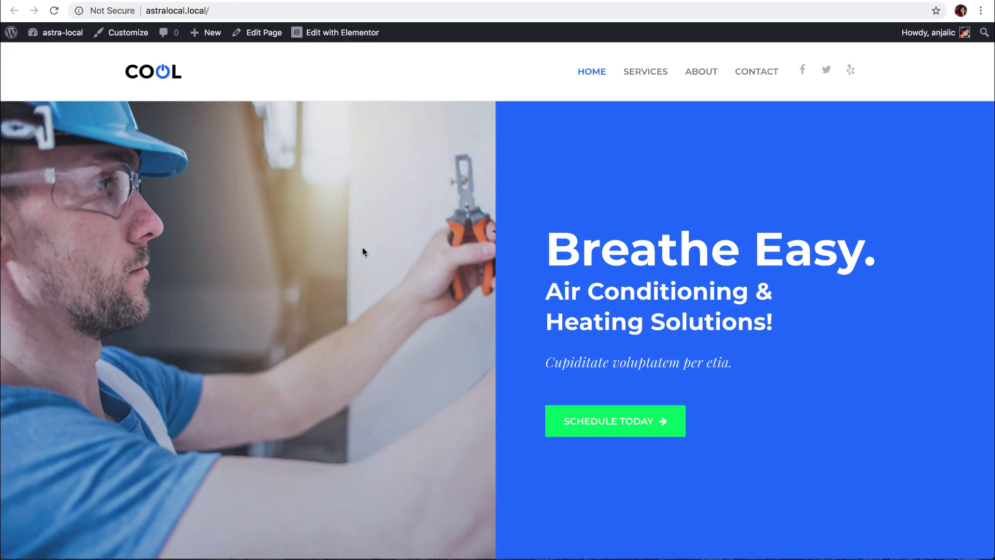
Step: Reload the front page and browse the default Twenty Seventeen site with Hello world!
right_click(269, 217)
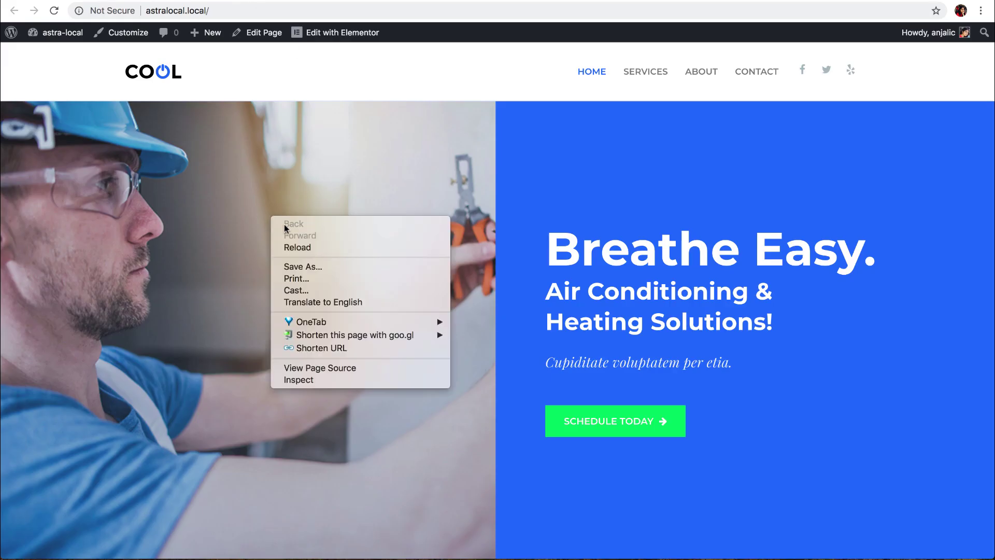
left_click(306, 248)
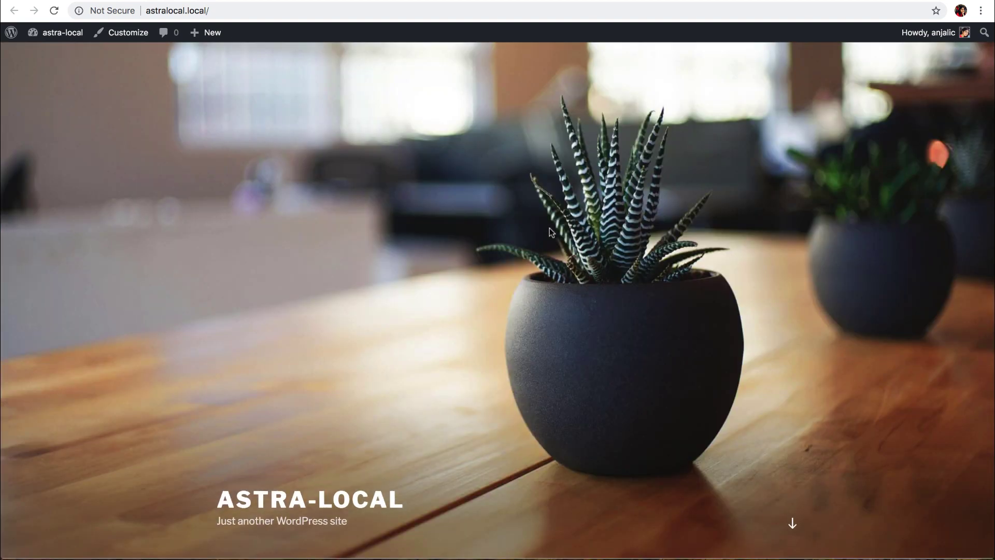
scroll(550, 228, "down", 15)
scroll(487, 289, "up", 15)
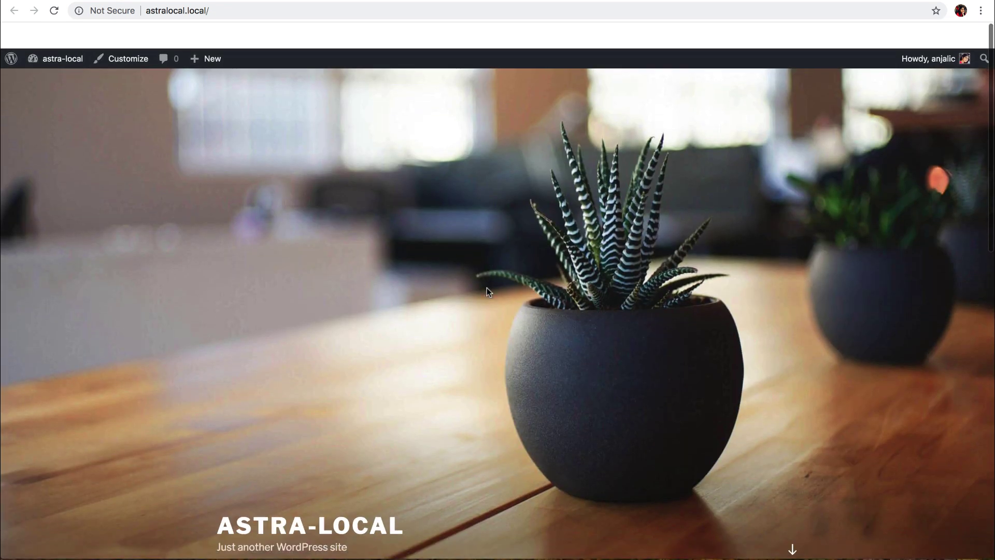
scroll(329, 245, "down", 10)
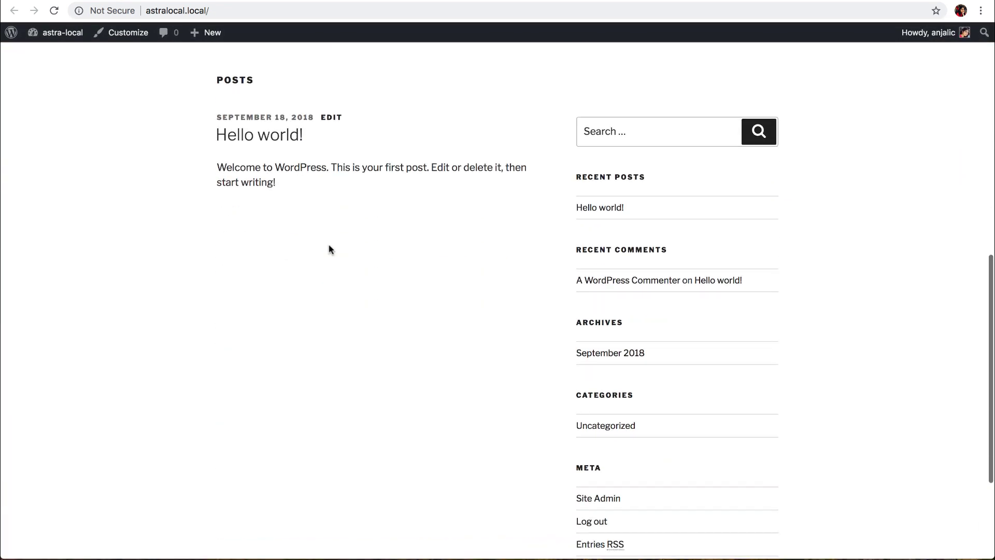
scroll(342, 270, "up", 10)
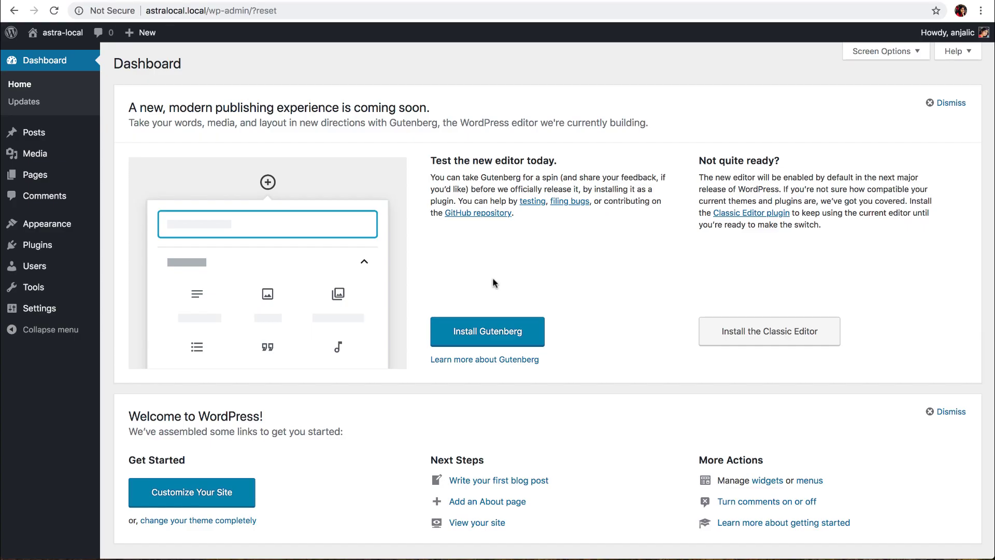
Step: Under Appearance > Themes, activate Astra in place of Twenty Seventeen
mouse_move(63, 225)
left_click(145, 227)
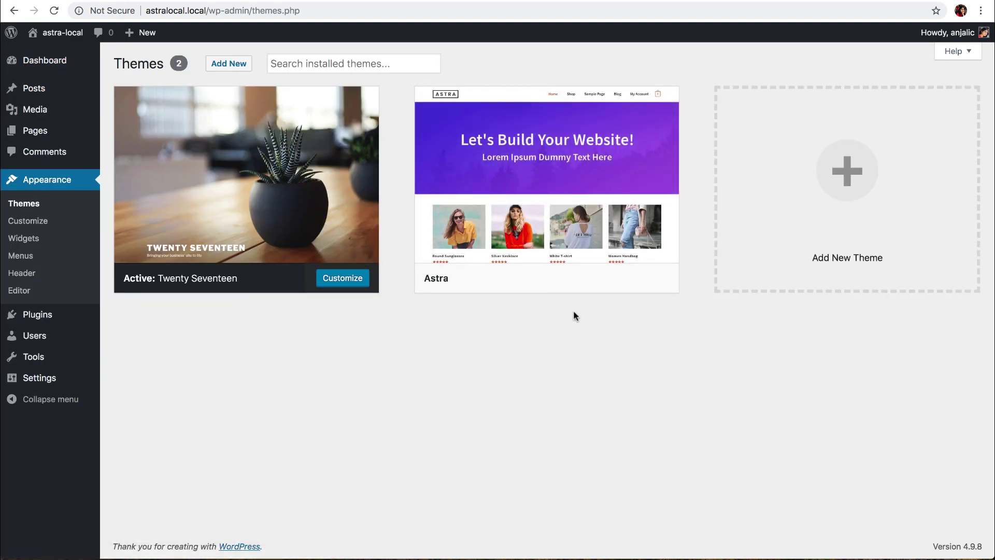
left_click(574, 280)
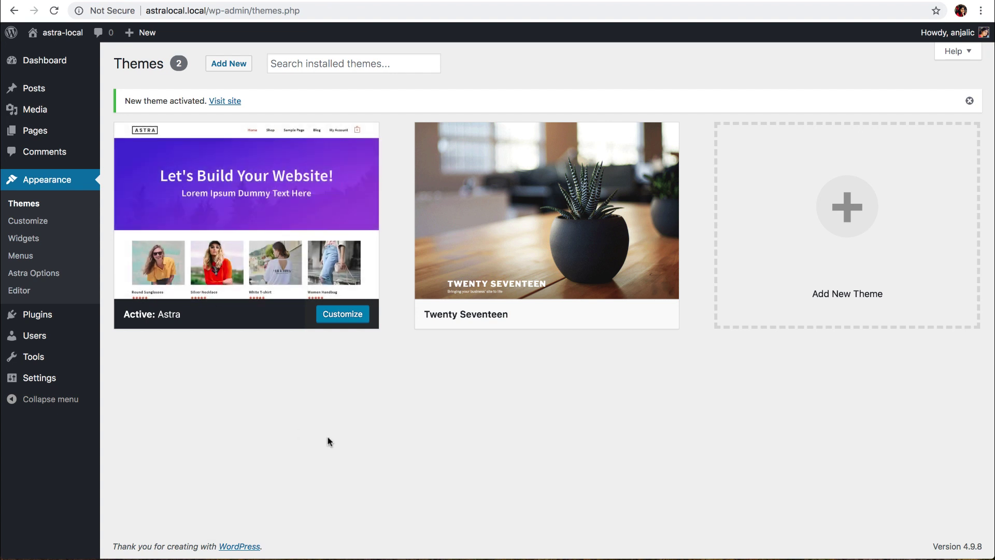
Step: Go to Astra Options and start installing the Import Starter Site importer plugin
left_click(34, 273)
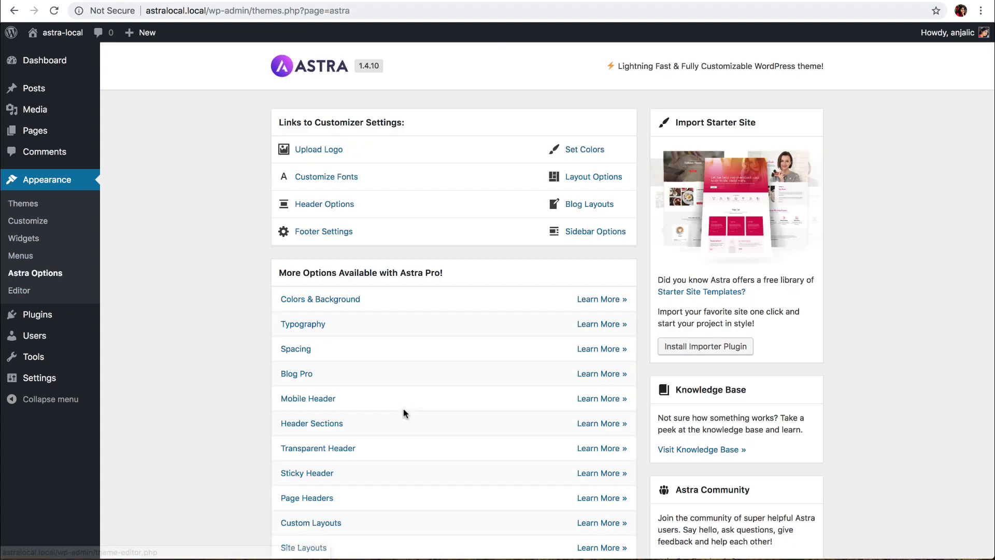
left_click(746, 348)
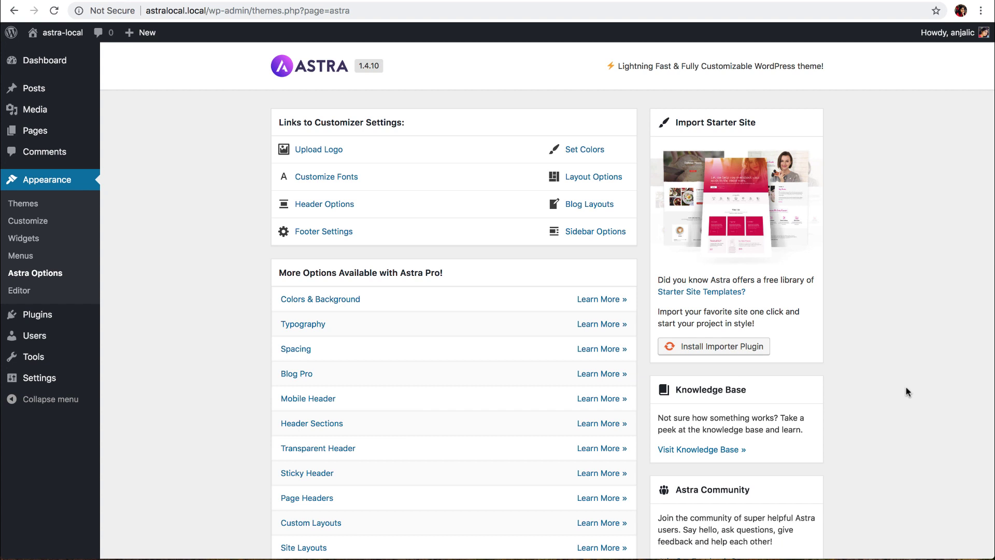